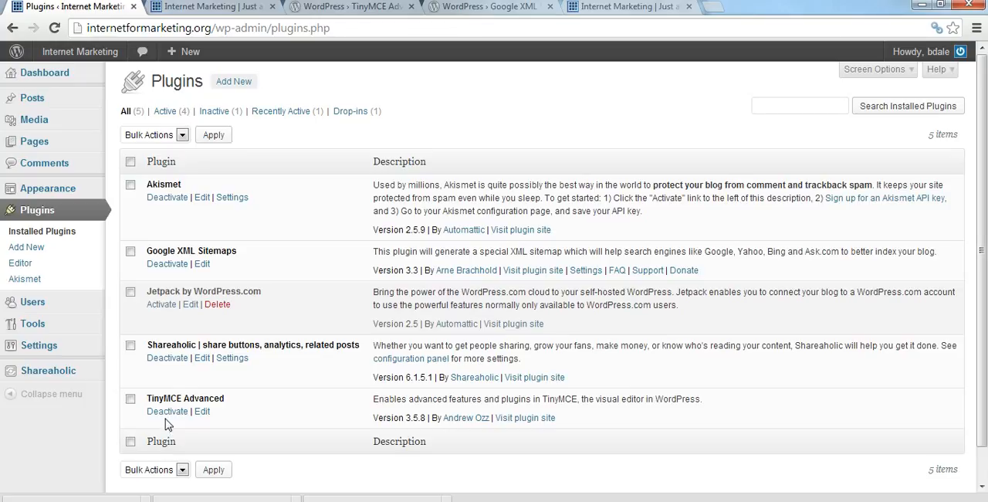
Open the TinyMCE Advanced settings and move the Font size dropdown to the start of the first toolbar row.
mouse_move(64, 349)
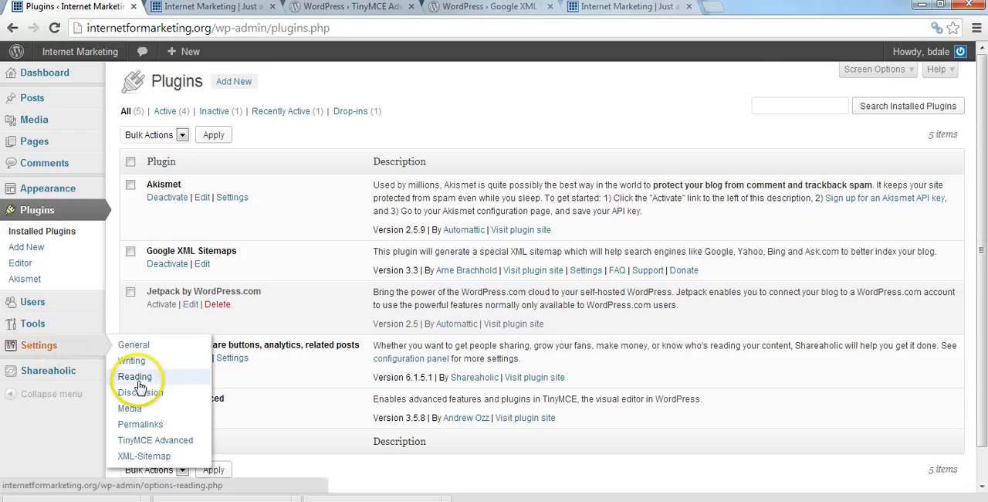
left_click(141, 441)
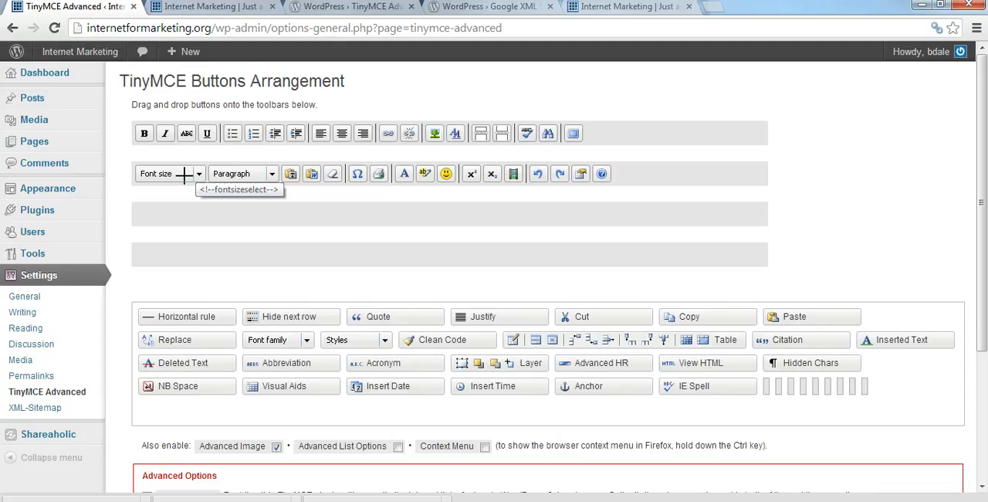
left_click(156, 176)
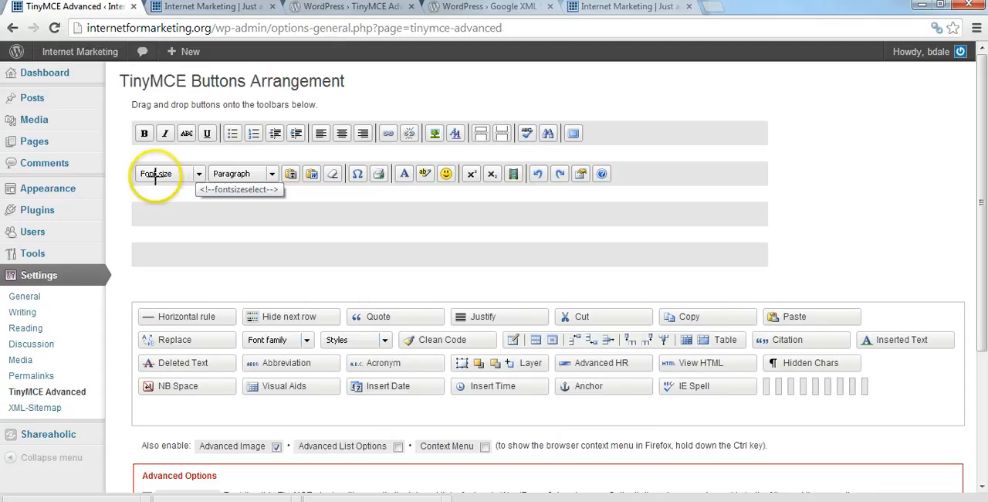
left_click_drag(155, 176, 151, 133)
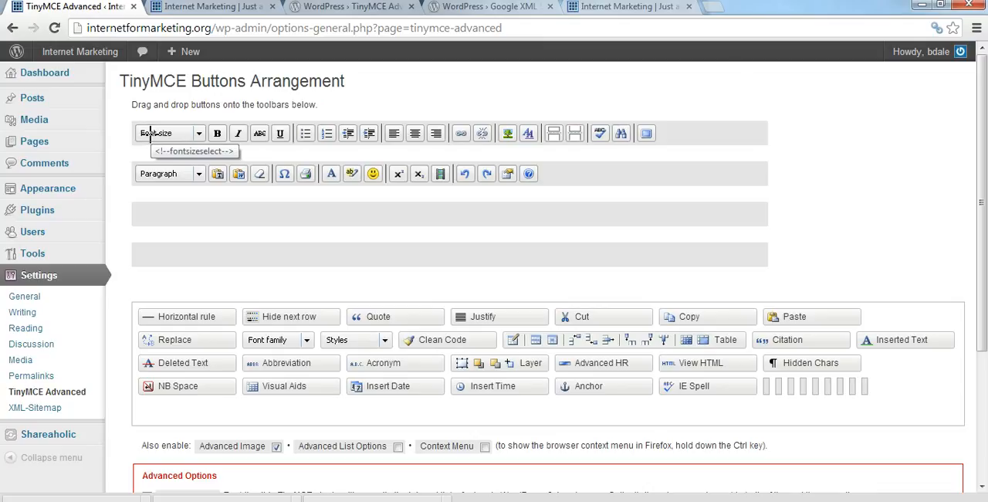
Add the Font family dropdown to the first toolbar row right after Font size.
left_click(224, 205)
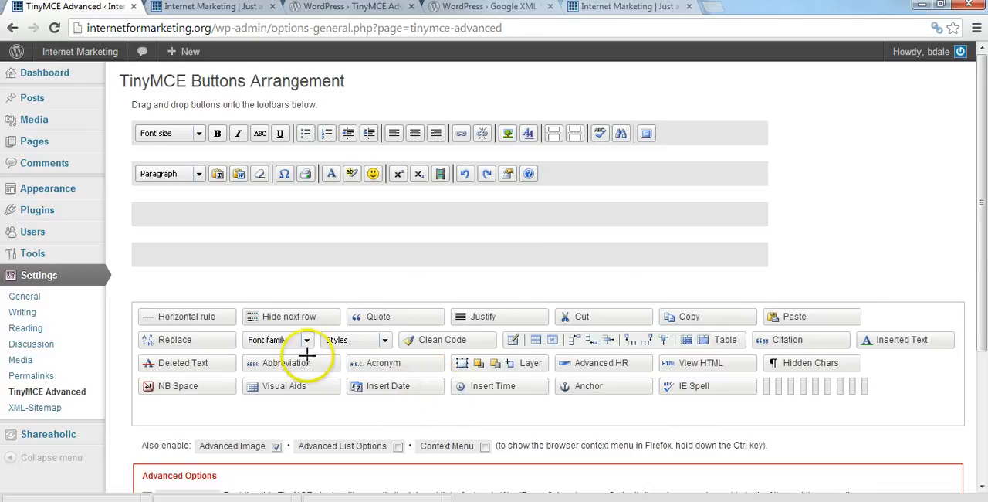
left_click_drag(276, 344, 213, 133)
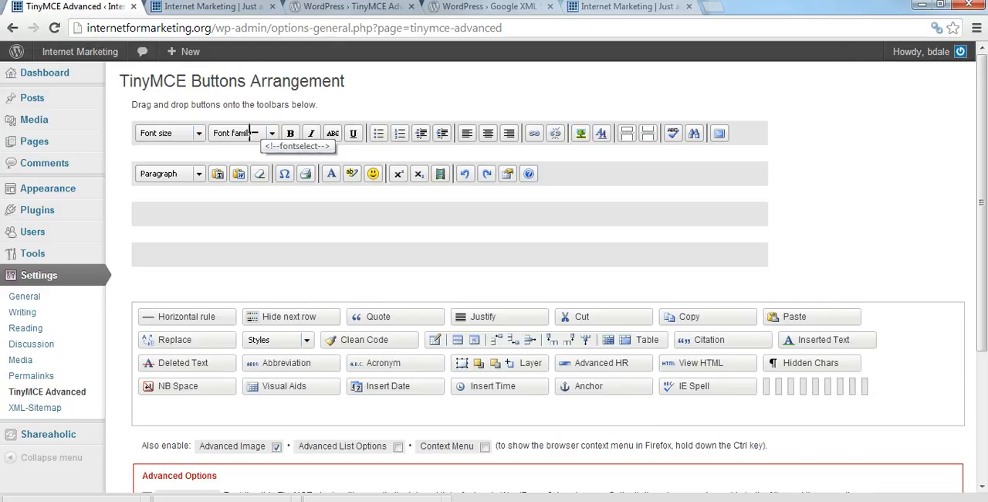
left_click_drag(251, 133, 336, 132)
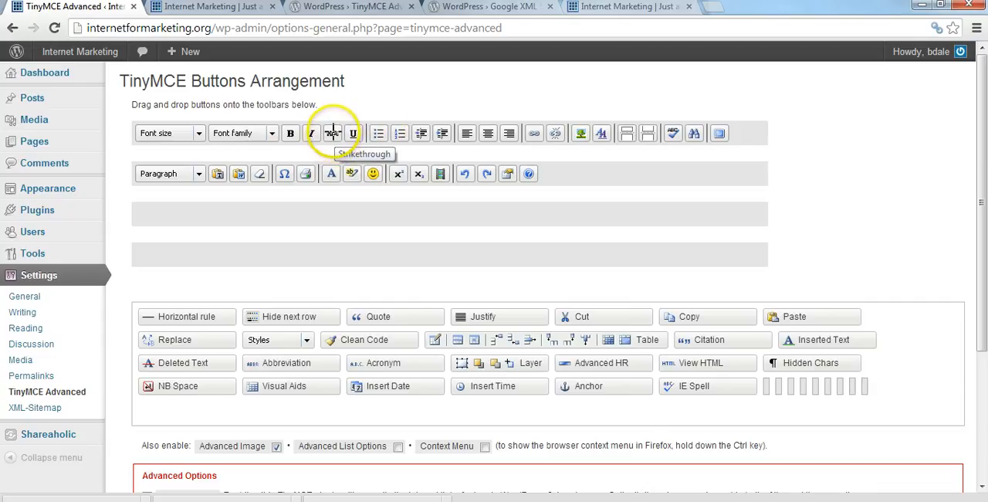
Remove the Strikethrough, Outdent and Indent buttons from the first toolbar row into the unused buttons area.
left_click_drag(333, 133, 247, 415)
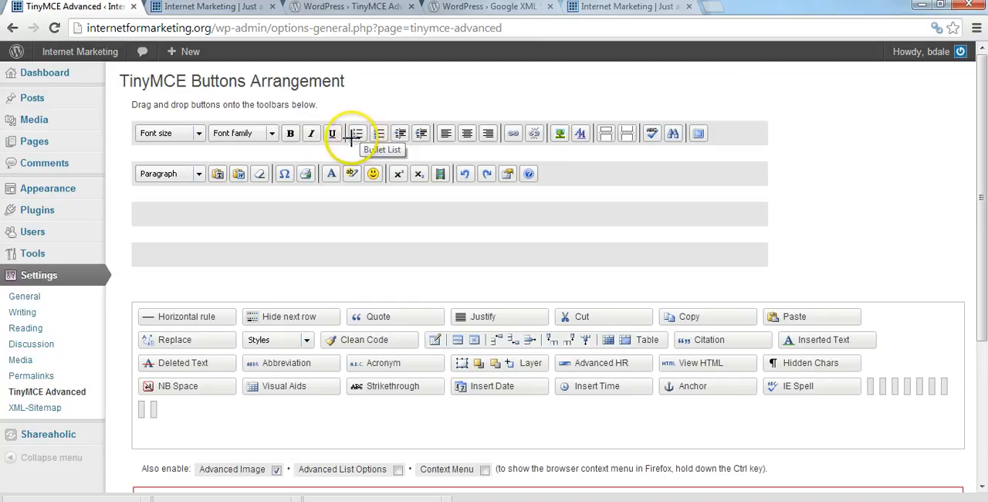
left_click(400, 133)
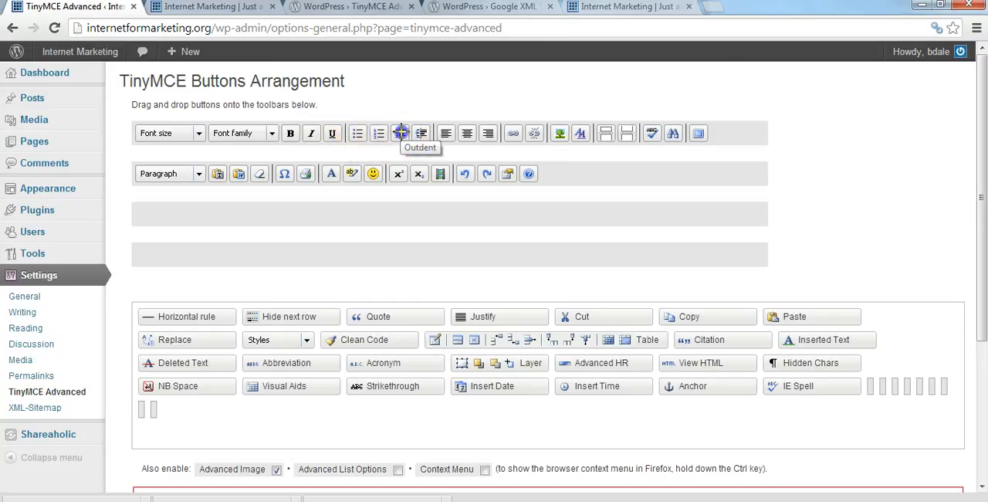
left_click_drag(400, 133, 313, 413)
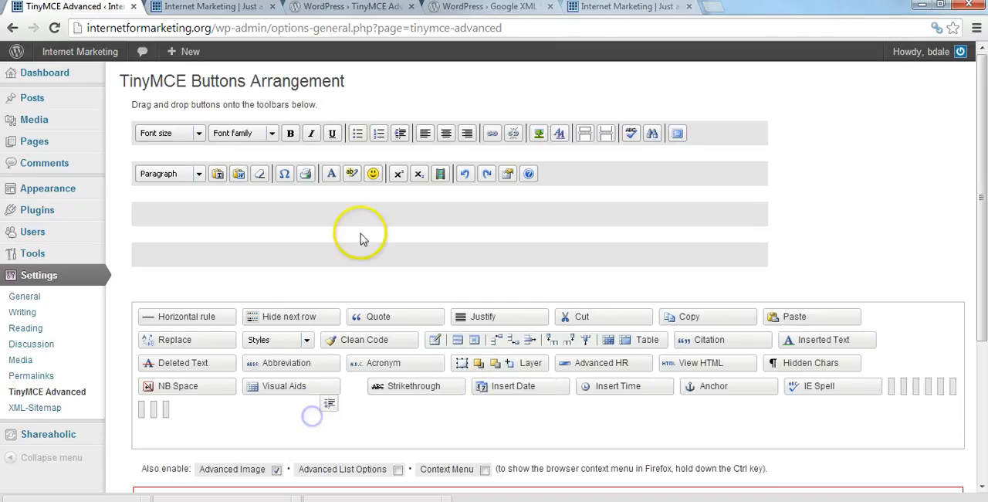
left_click_drag(404, 127, 379, 404)
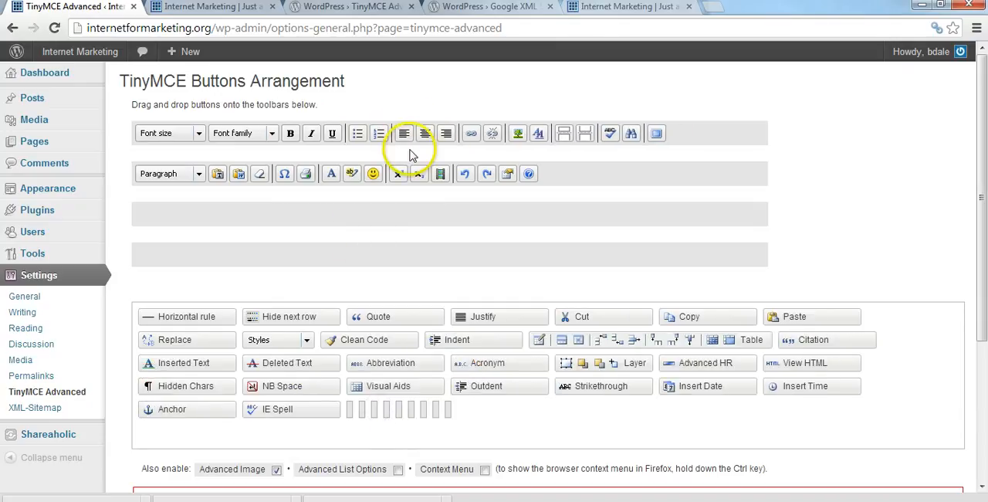
mouse_move(402, 143)
left_mouse_down()
mouse_move(445, 132)
mouse_move(407, 135)
left_mouse_up()
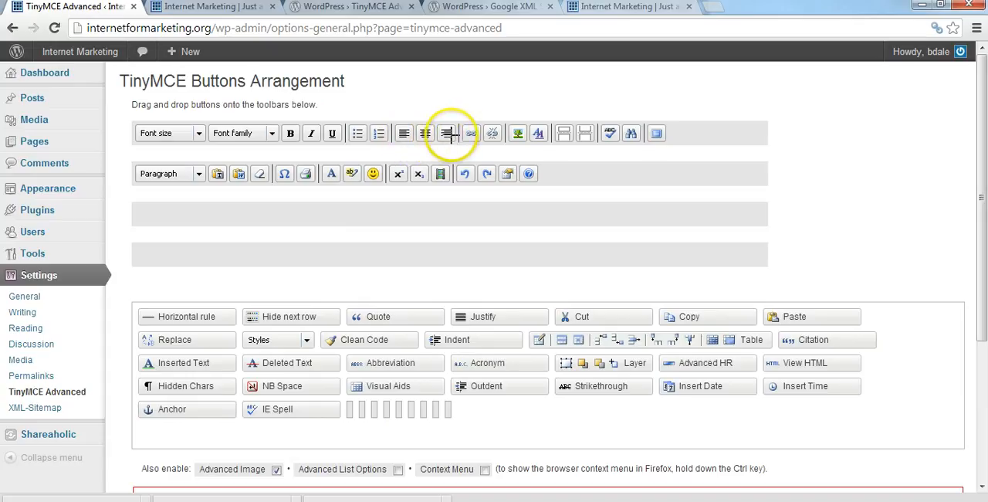
Remove the Remove Link button from the first toolbar row, placing it among the unused buttons.
left_click(494, 134)
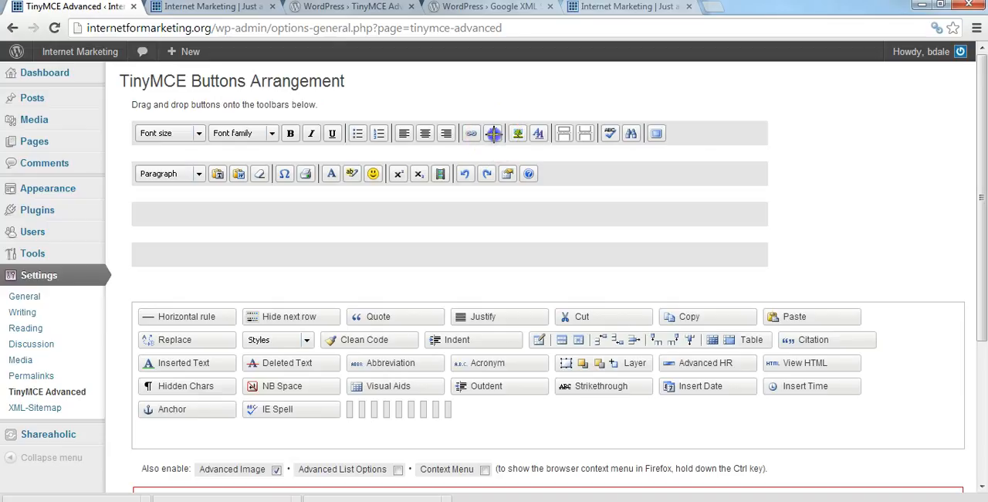
left_click_drag(494, 133, 444, 431)
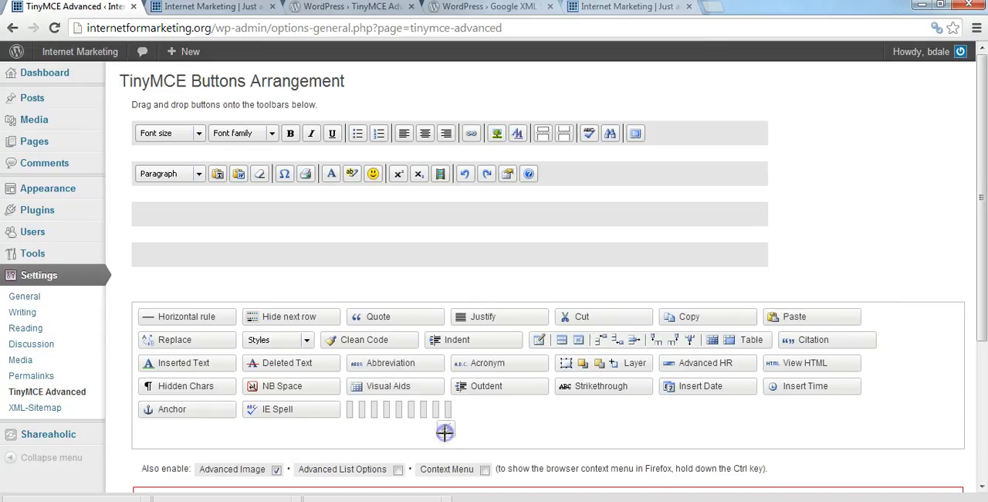
left_click(470, 411)
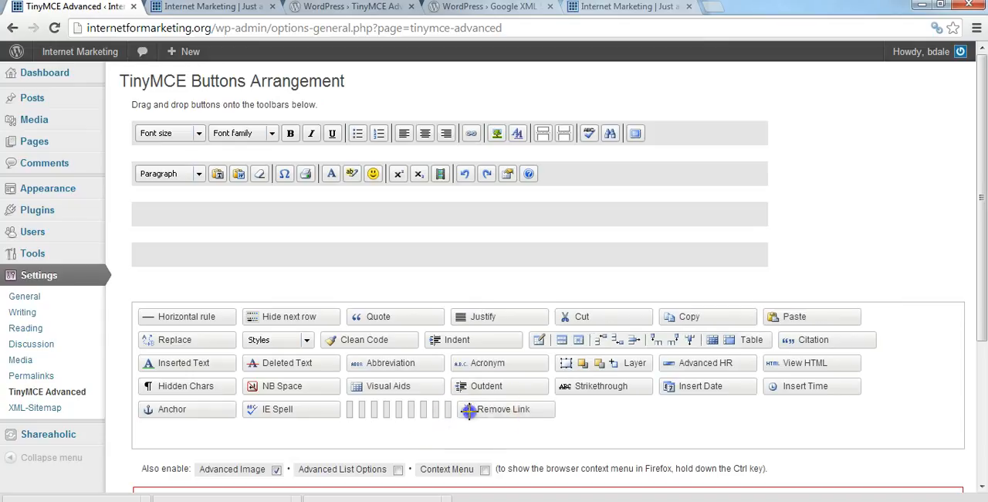
left_click_drag(470, 411, 327, 409)
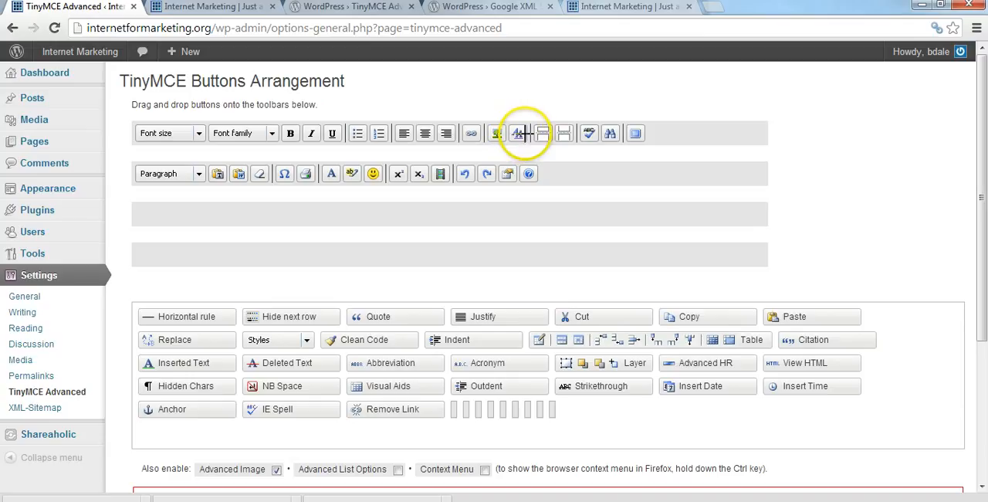
Remove the More Tag, Split Page, Search and Full Screen buttons from the first toolbar row.
left_click_drag(544, 133, 556, 411)
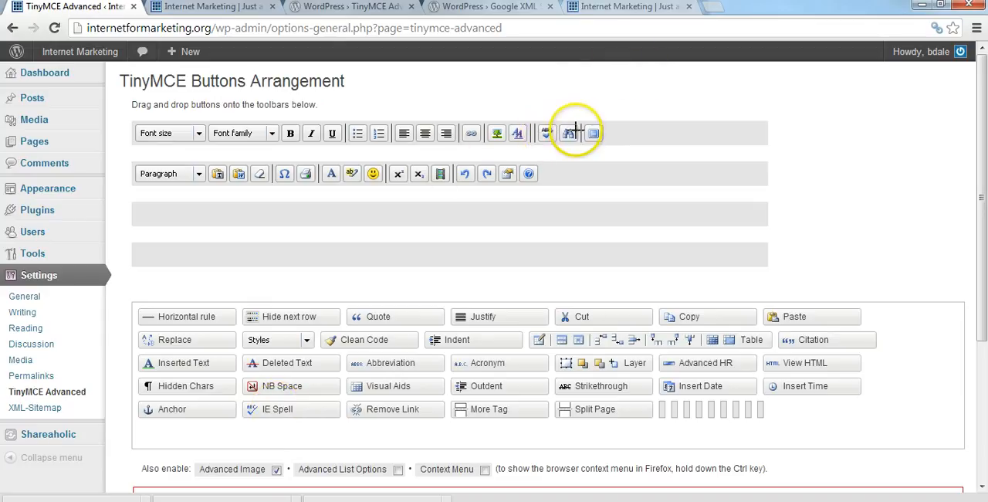
left_click_drag(572, 132, 524, 429)
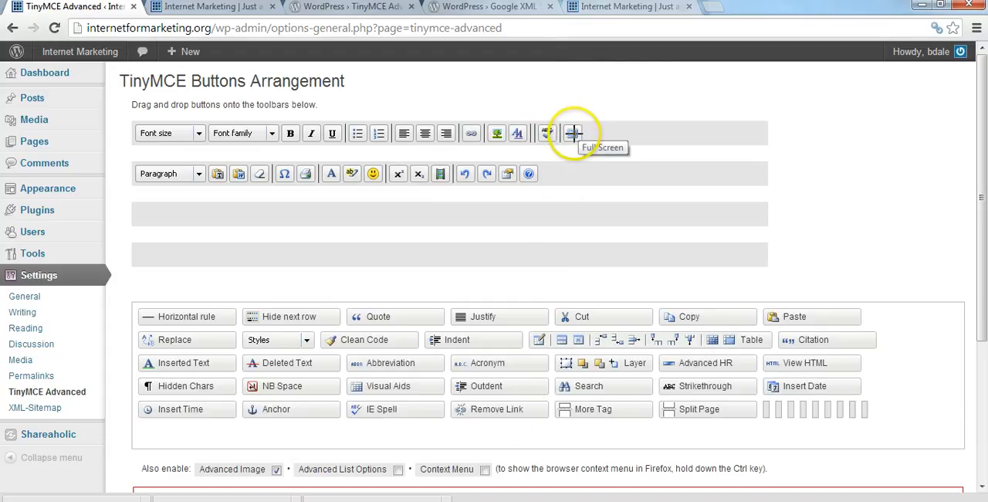
left_click_drag(572, 133, 503, 432)
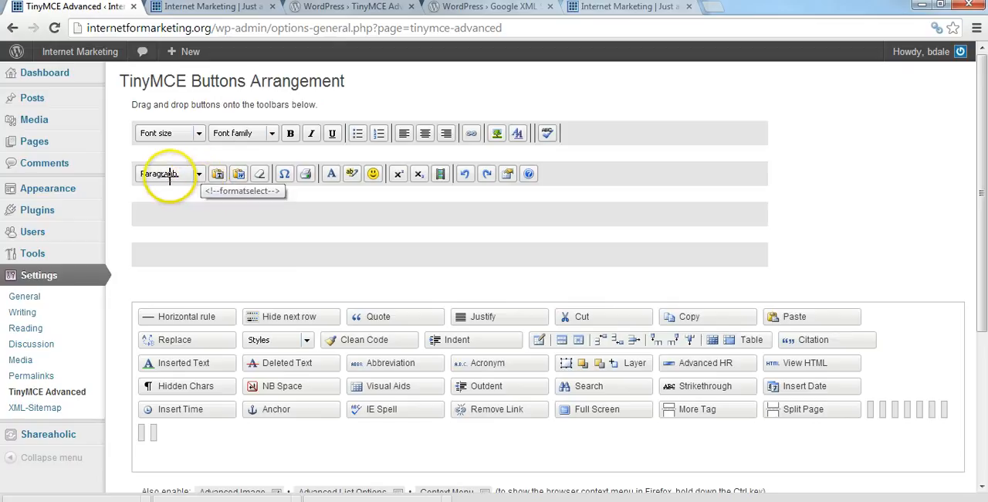
Move the Paragraph dropdown into the first row after Font family and remove the Paste as Text button.
left_click_drag(168, 175, 352, 135)
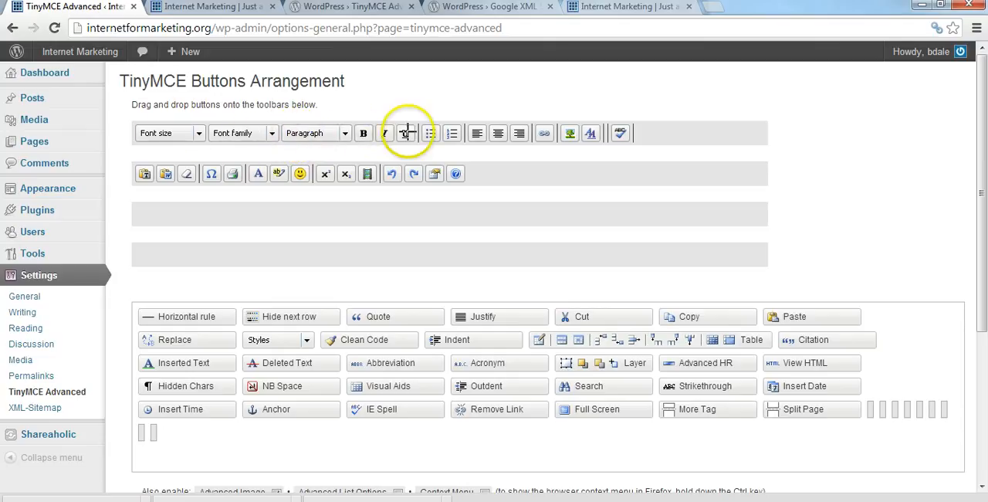
left_click(145, 176)
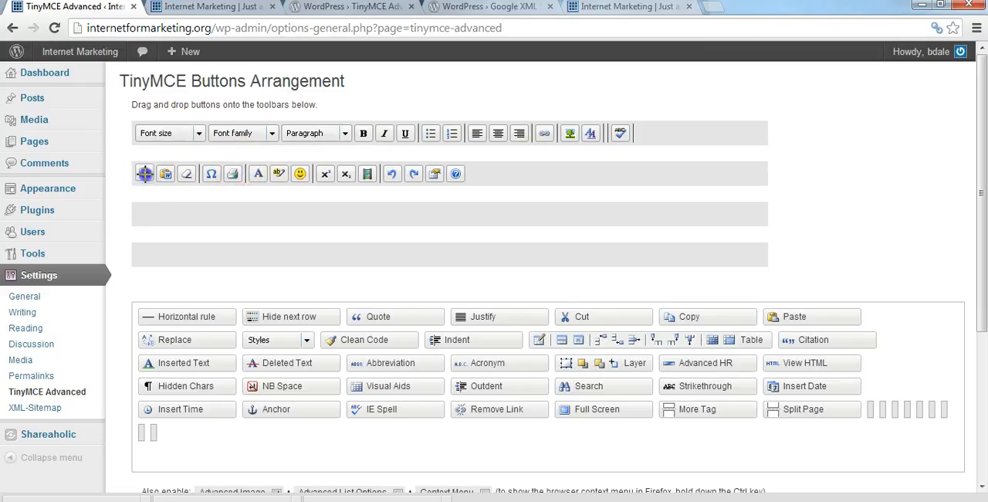
left_click_drag(144, 175, 150, 435)
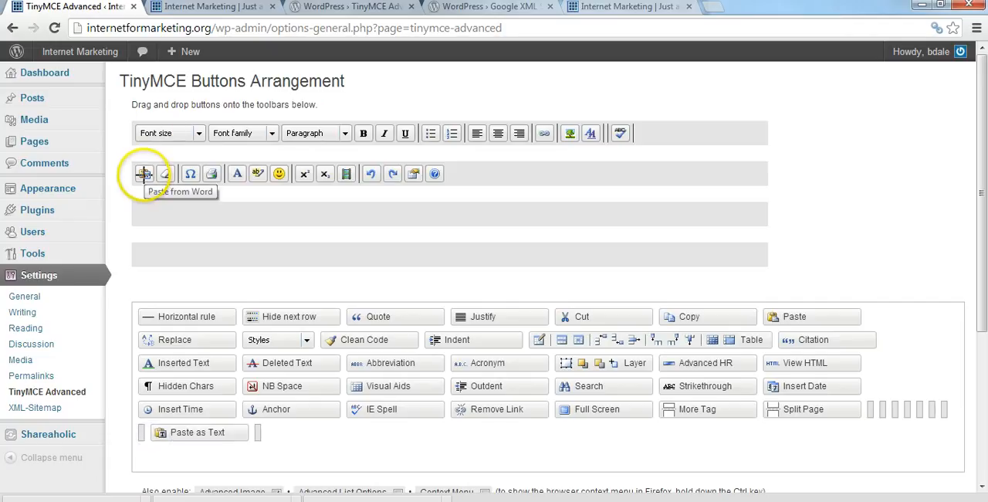
Remove the Paste from Word, Remove Format, Character Map and Print buttons from the second toolbar row.
left_click_drag(144, 174, 277, 442)
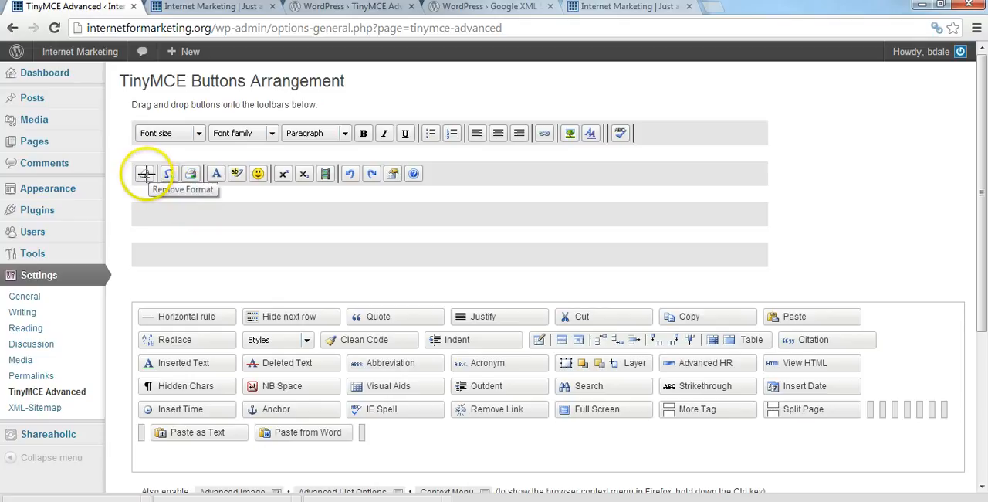
left_click_drag(144, 174, 394, 471)
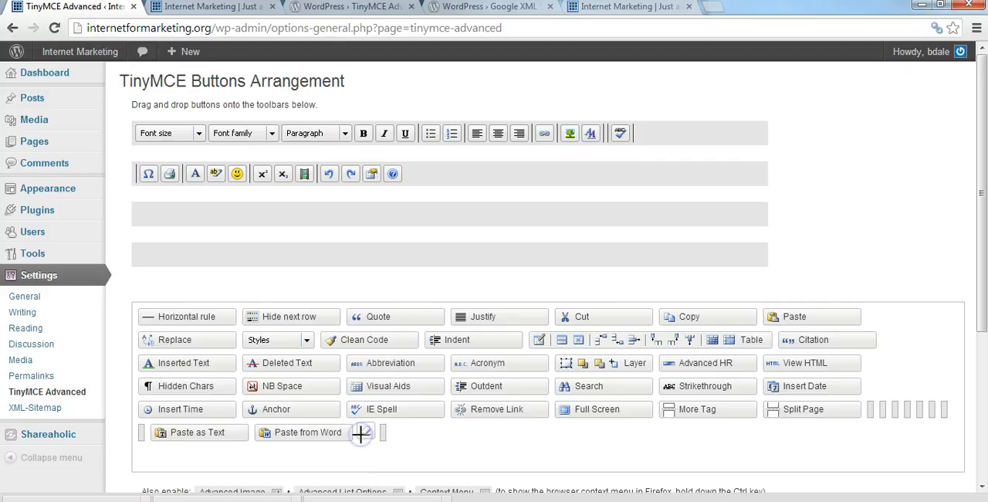
left_click_drag(359, 434, 360, 435)
left_click(200, 213)
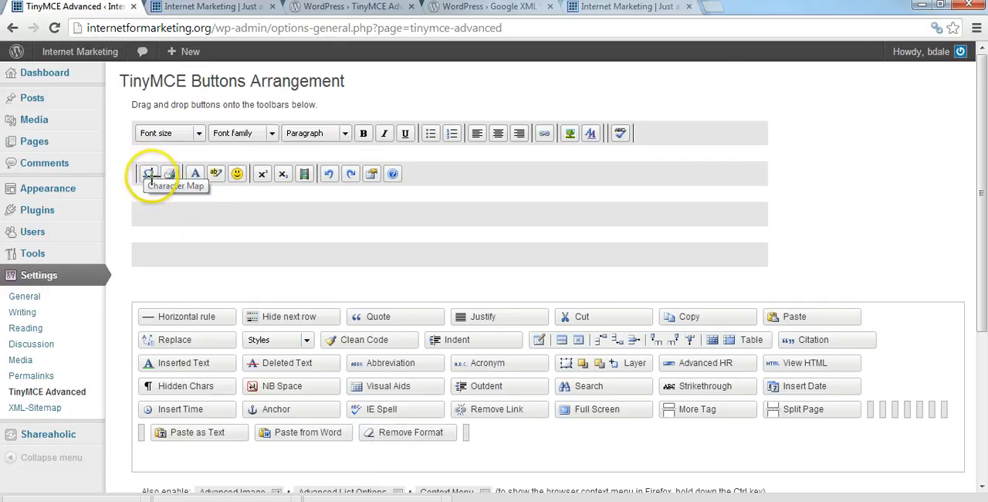
left_click_drag(149, 174, 392, 417)
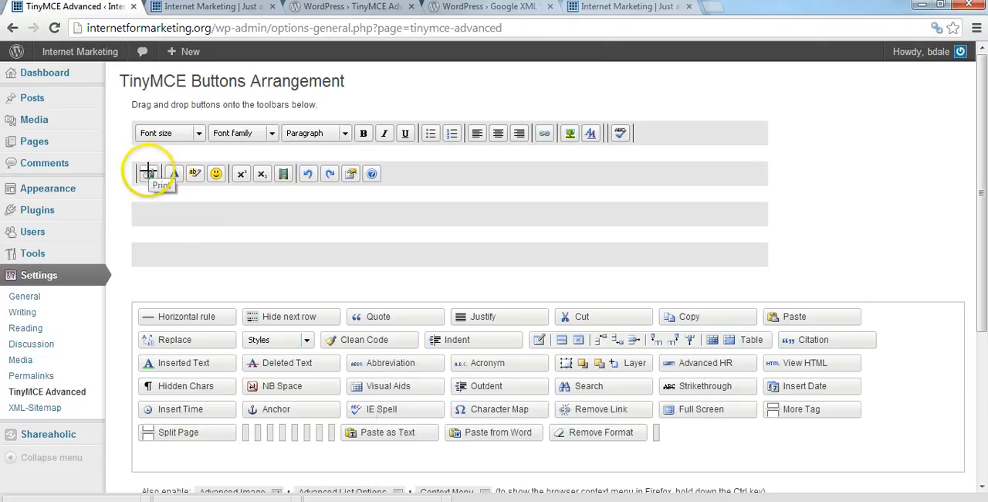
left_click_drag(148, 172, 345, 431)
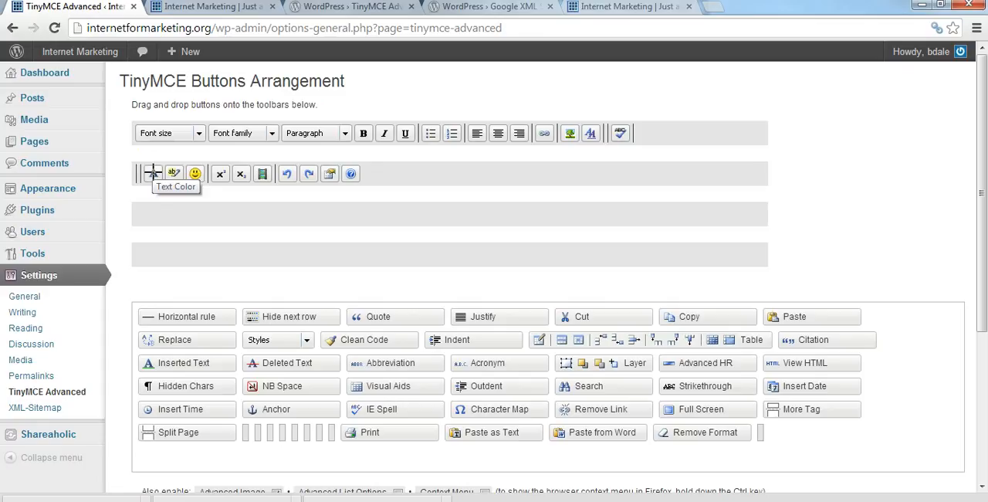
Move the Text Color button from the second row to the end of the first toolbar row.
left_click(153, 173)
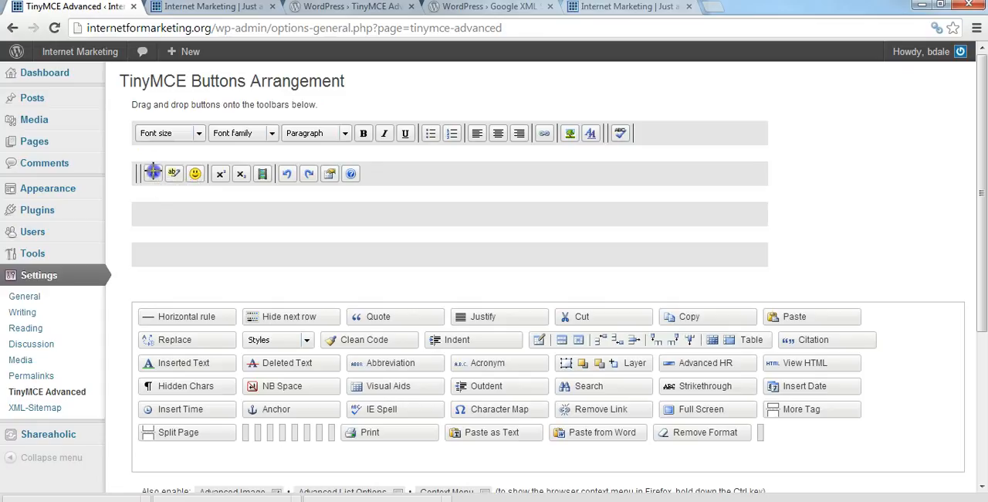
left_click_drag(153, 171, 486, 84)
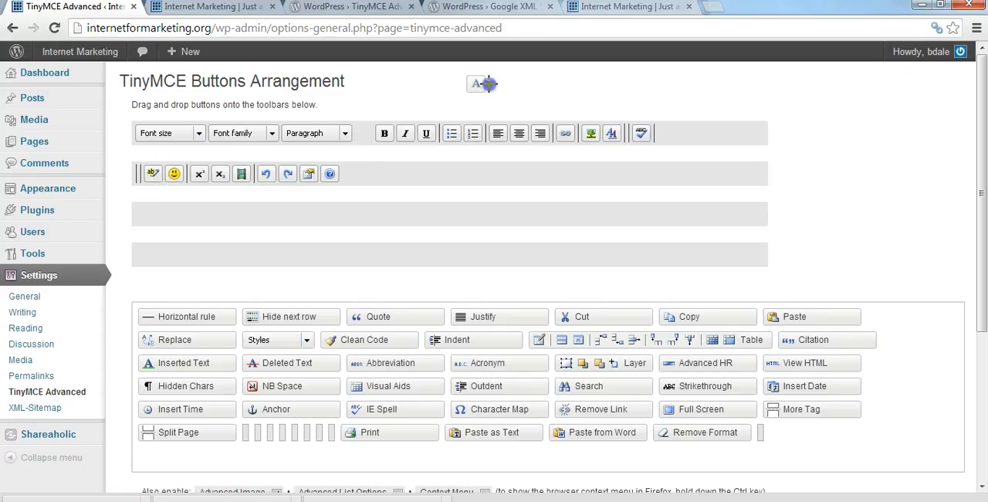
left_click_drag(611, 100, 613, 134)
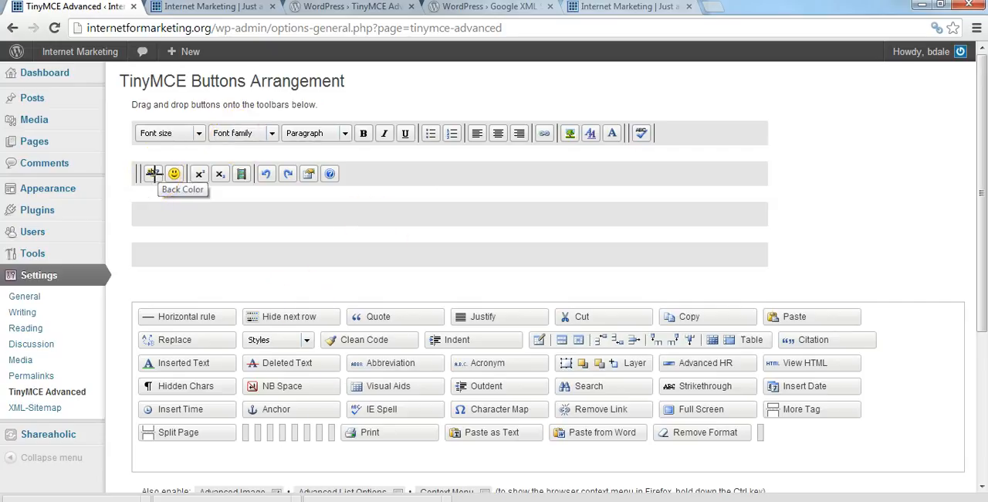
Remove the Smilies, Superscript, Subscript, Insert Movie and XHTML Attribs buttons from the second toolbar row.
left_click_drag(174, 173, 261, 438)
left_click_drag(178, 173, 236, 415)
left_click_drag(174, 174, 265, 431)
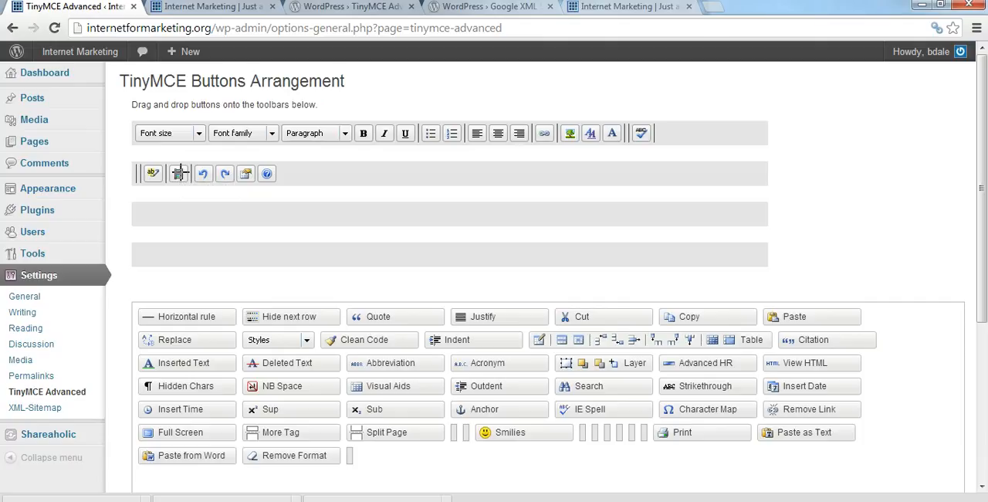
left_click_drag(178, 173, 272, 453)
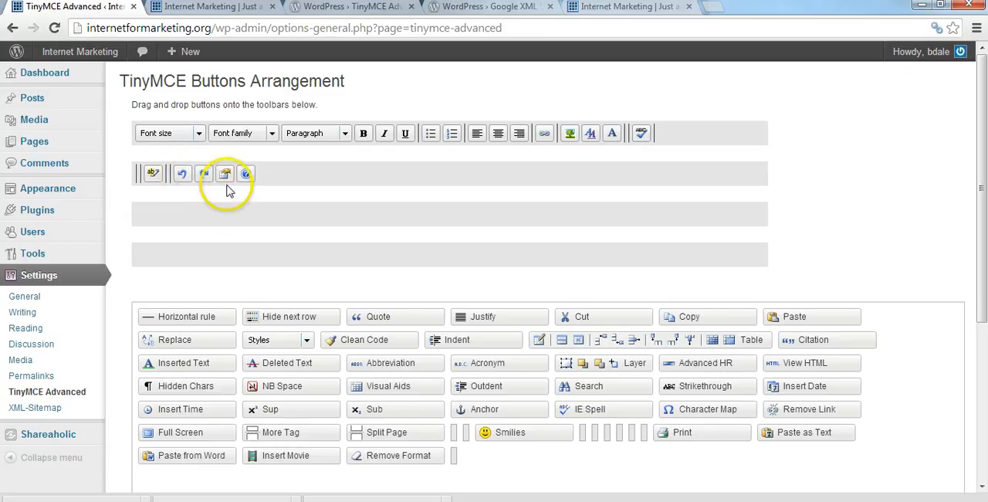
left_click_drag(225, 173, 313, 469)
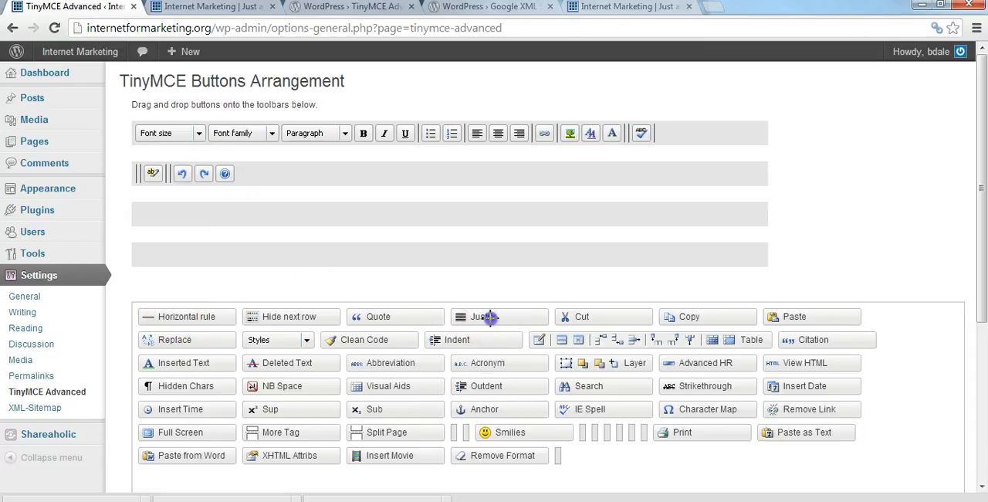
Add the Justify button after the alignment buttons and the Styles dropdown after Font family in the first row.
left_click_drag(491, 316, 574, 135)
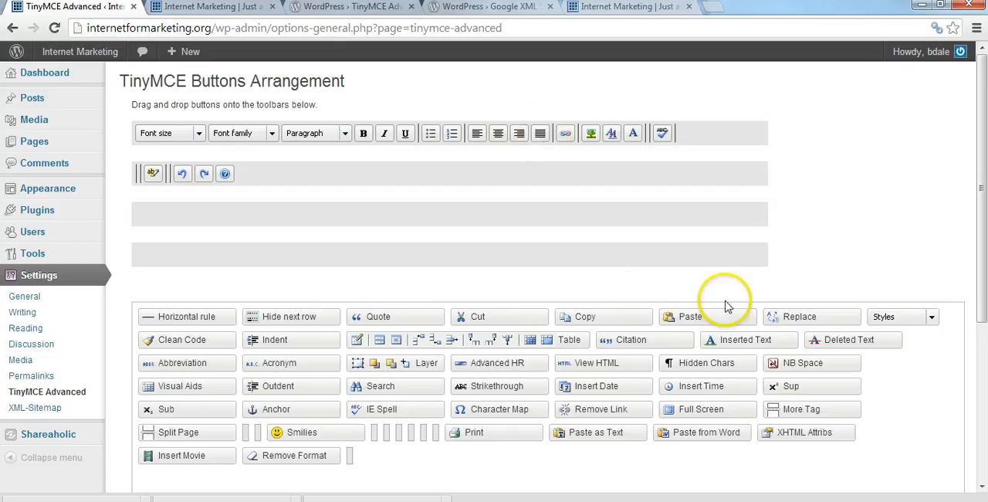
left_click_drag(882, 316, 307, 134)
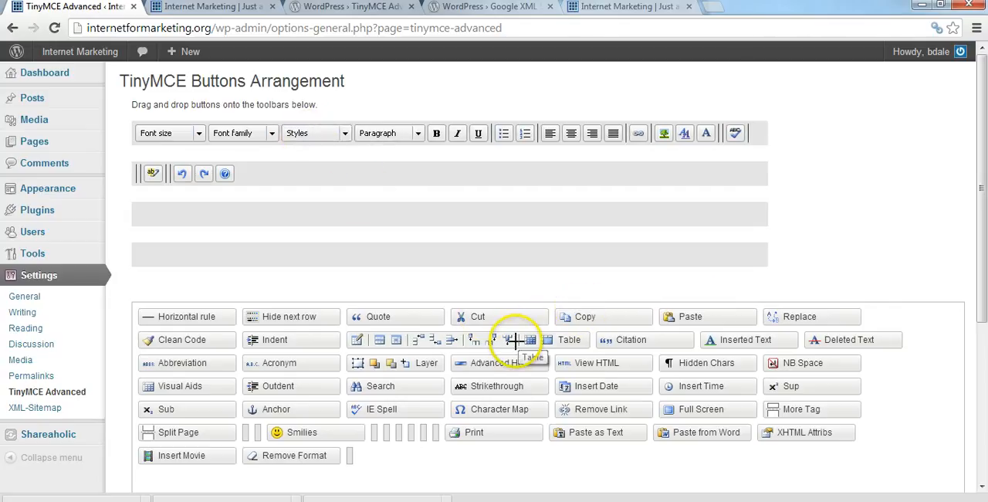
Add the table buttons to the second toolbar row with the spellchecker at its end, and save the changes.
mouse_move(514, 340)
left_mouse_down()
mouse_move(288, 128)
mouse_move(286, 166)
mouse_move(322, 172)
mouse_move(175, 173)
mouse_move(437, 173)
left_mouse_up()
left_click_drag(155, 165, 485, 177)
left_click_drag(285, 175, 242, 173)
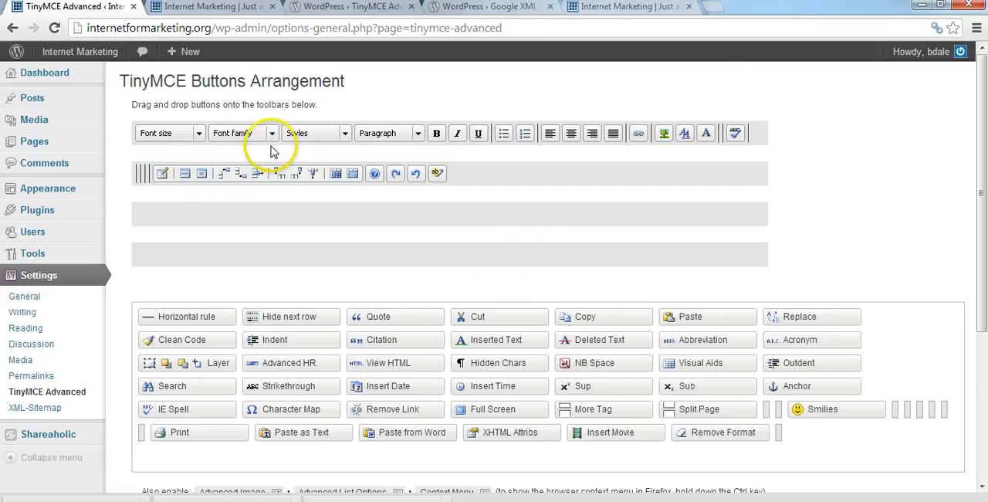
left_click_drag(985, 187, 985, 382)
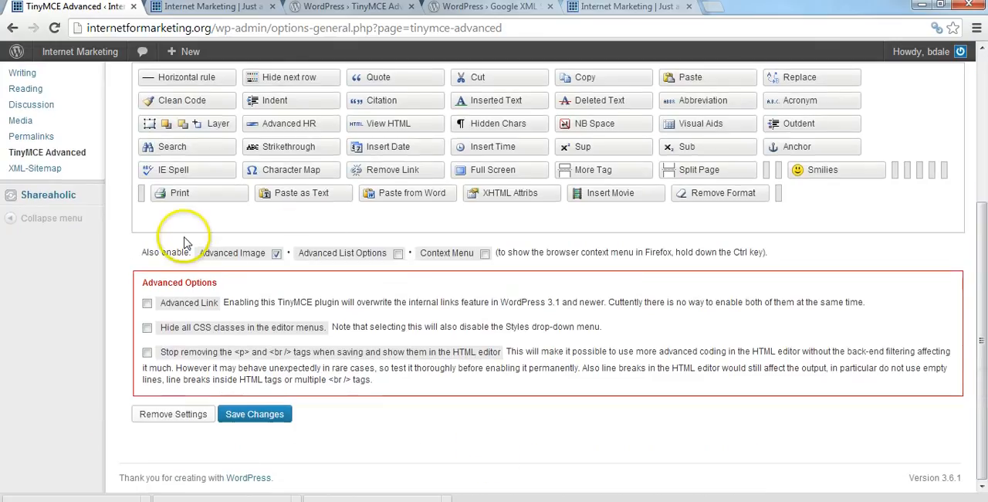
left_click(263, 417)
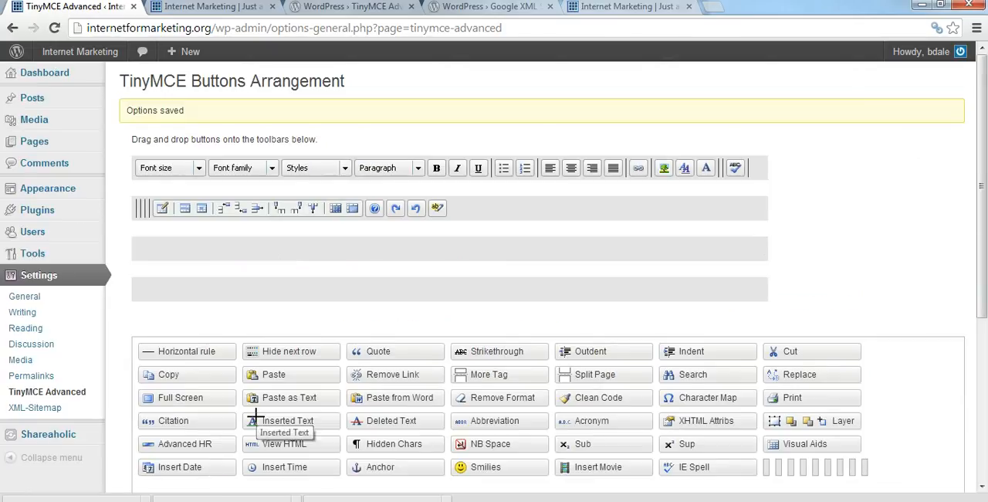
Open the Hello world! post in the editor and try selecting its text to check the new toolbar buttons.
mouse_move(77, 106)
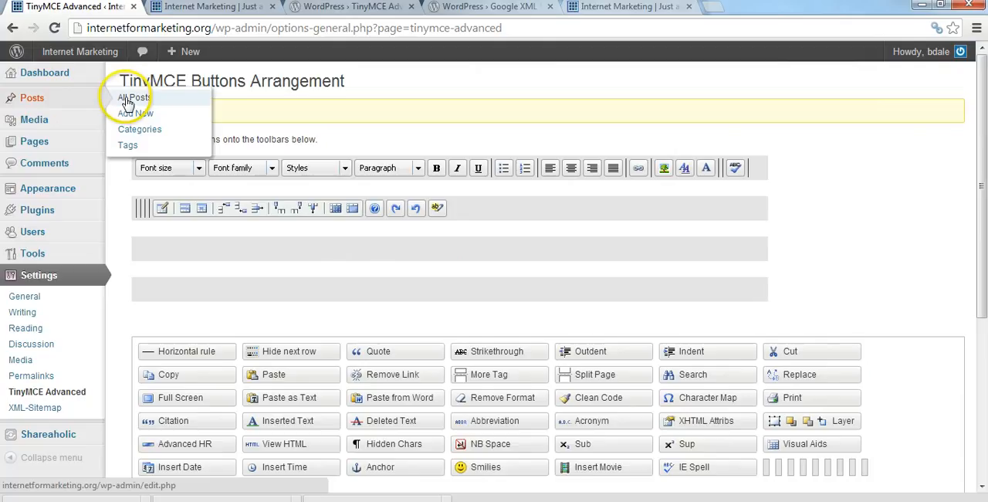
left_click(128, 99)
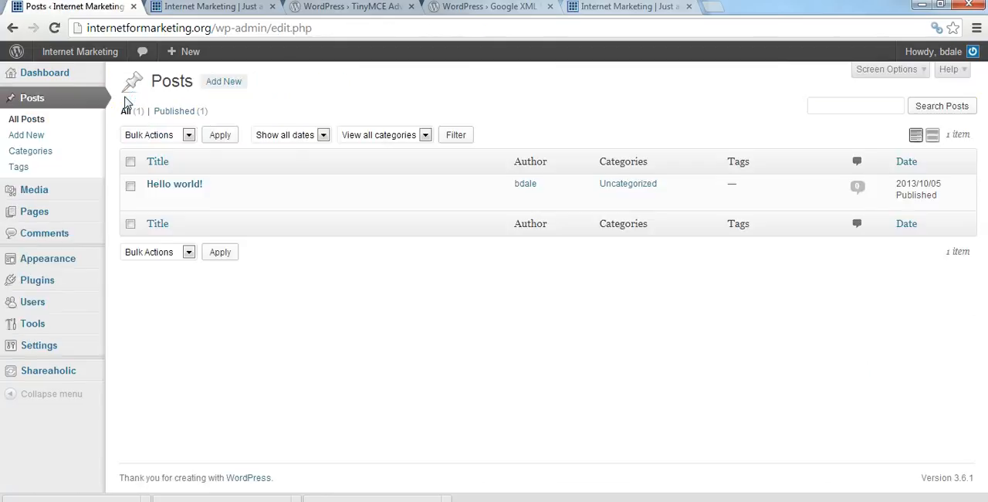
mouse_move(177, 187)
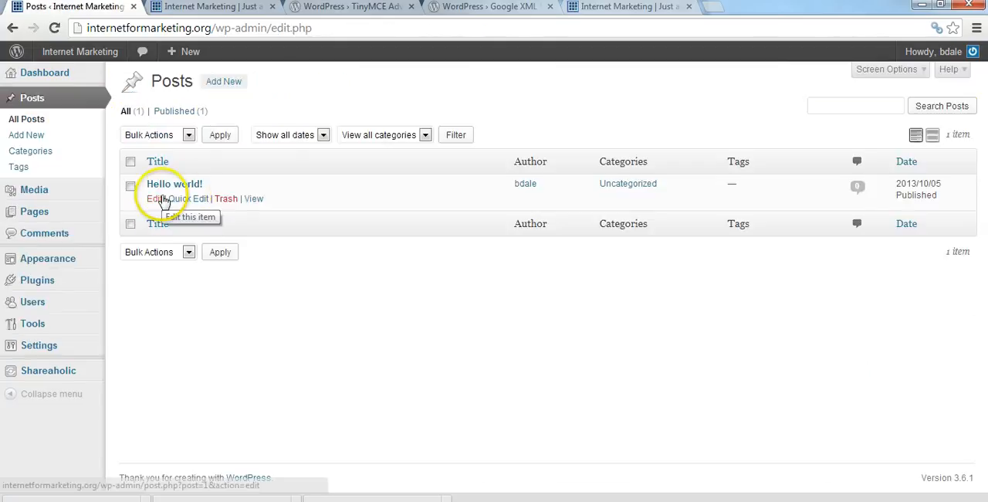
left_click(157, 199)
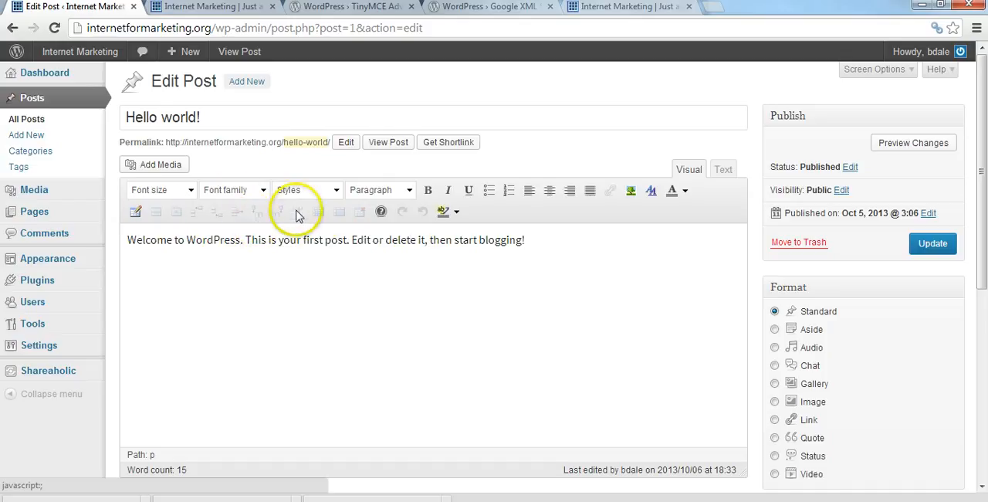
left_click_drag(127, 240, 372, 243)
left_click(552, 241)
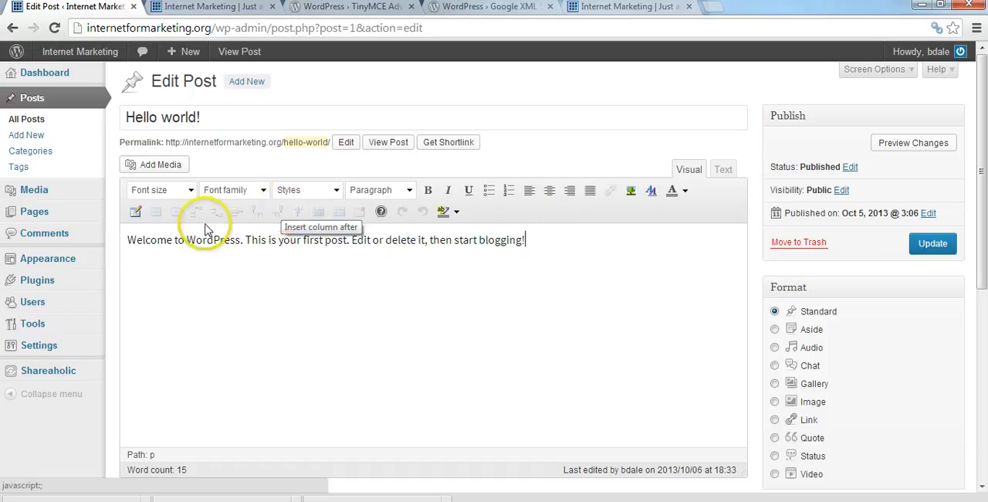
Open the Installed Plugins page.
mouse_move(77, 283)
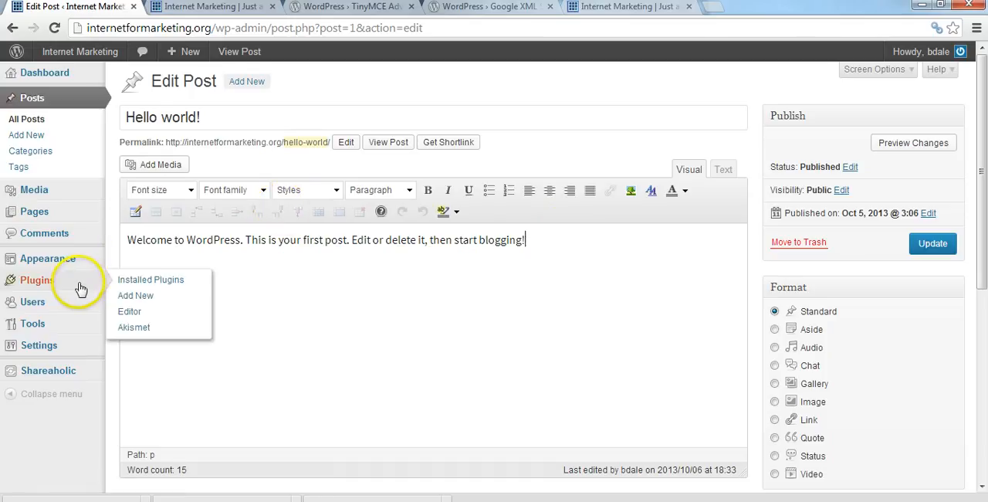
left_click(151, 279)
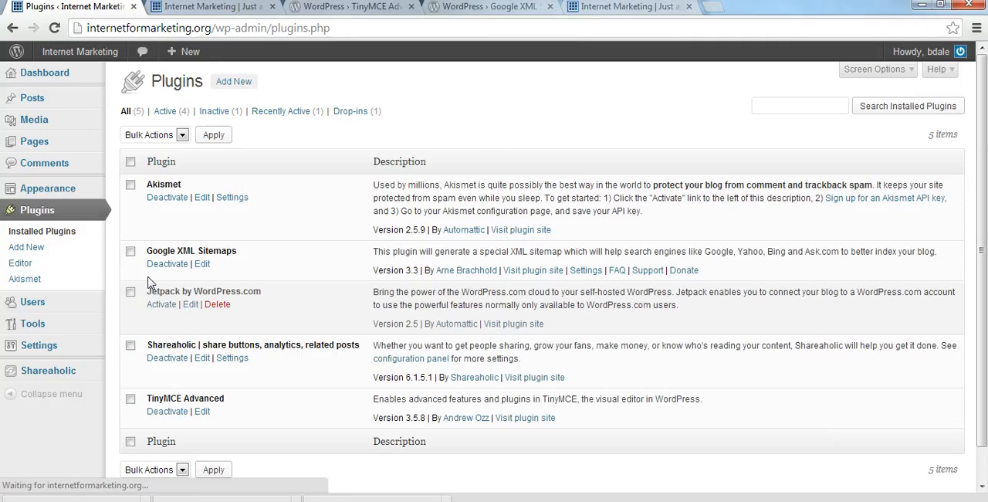